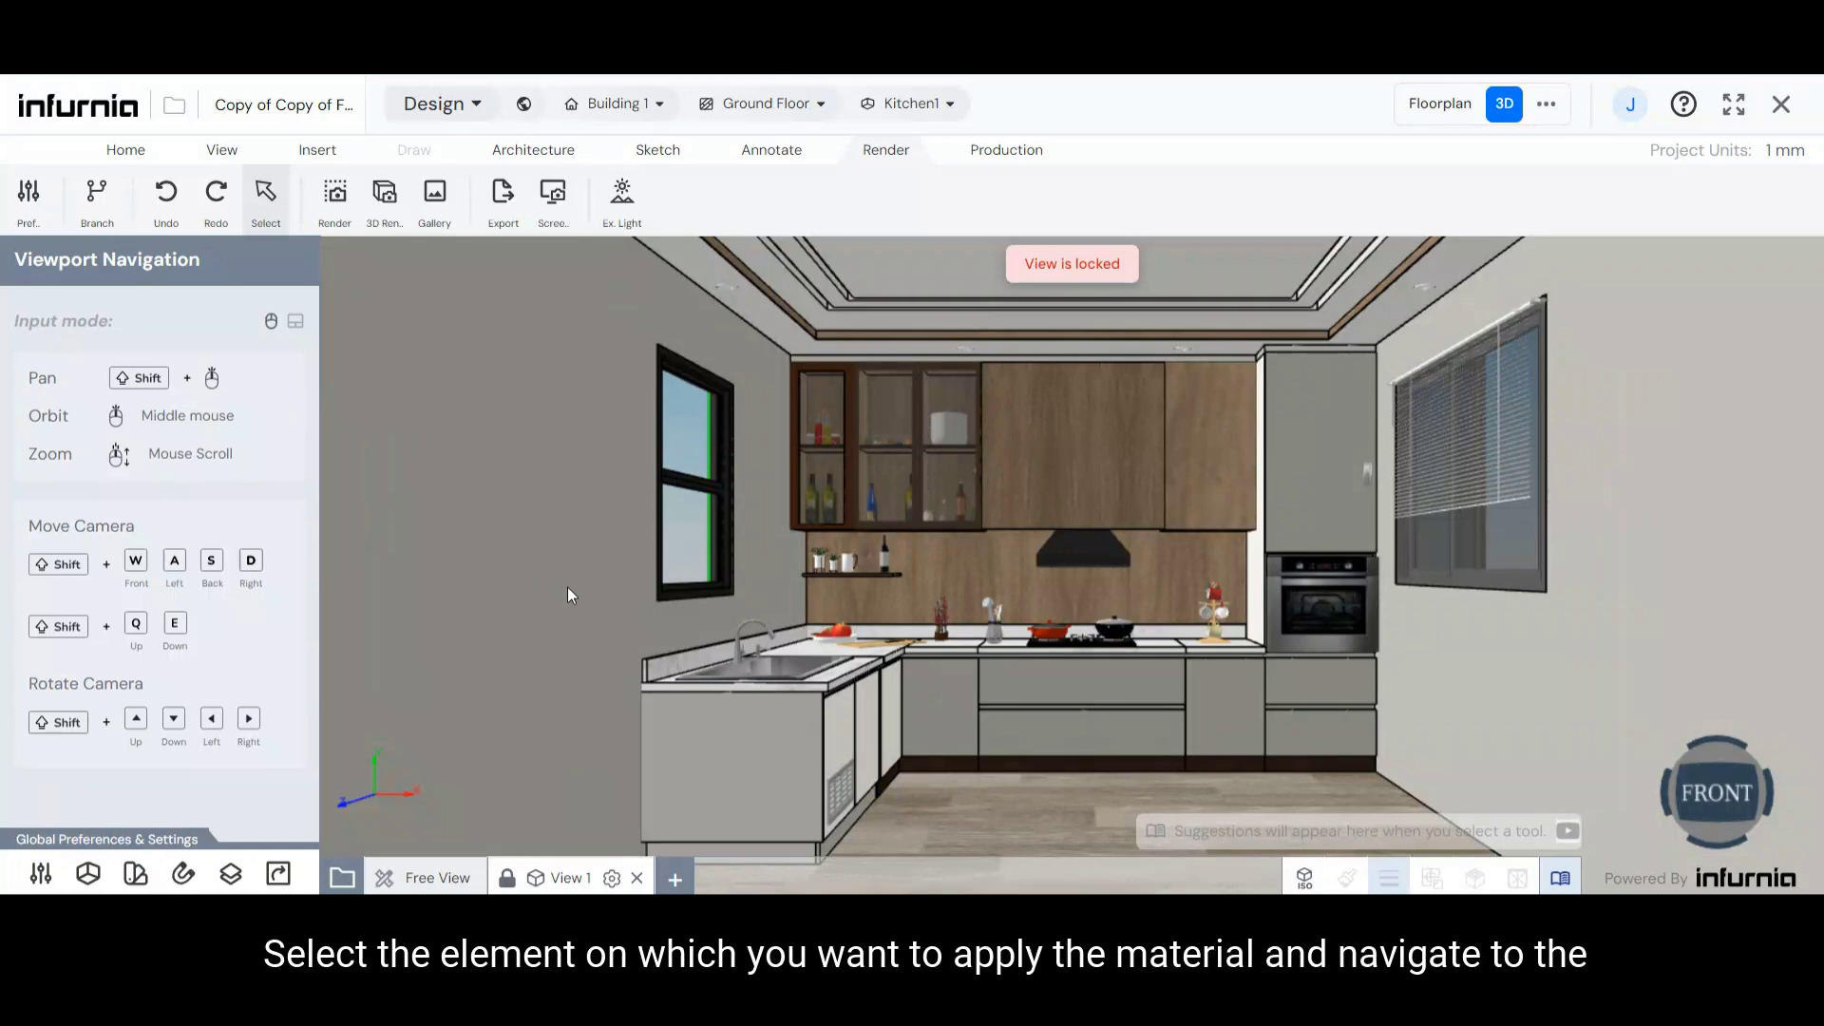
- Apply the floor's Cypress Wood material to the left wall's finish with the Material Picker
click(568, 595)
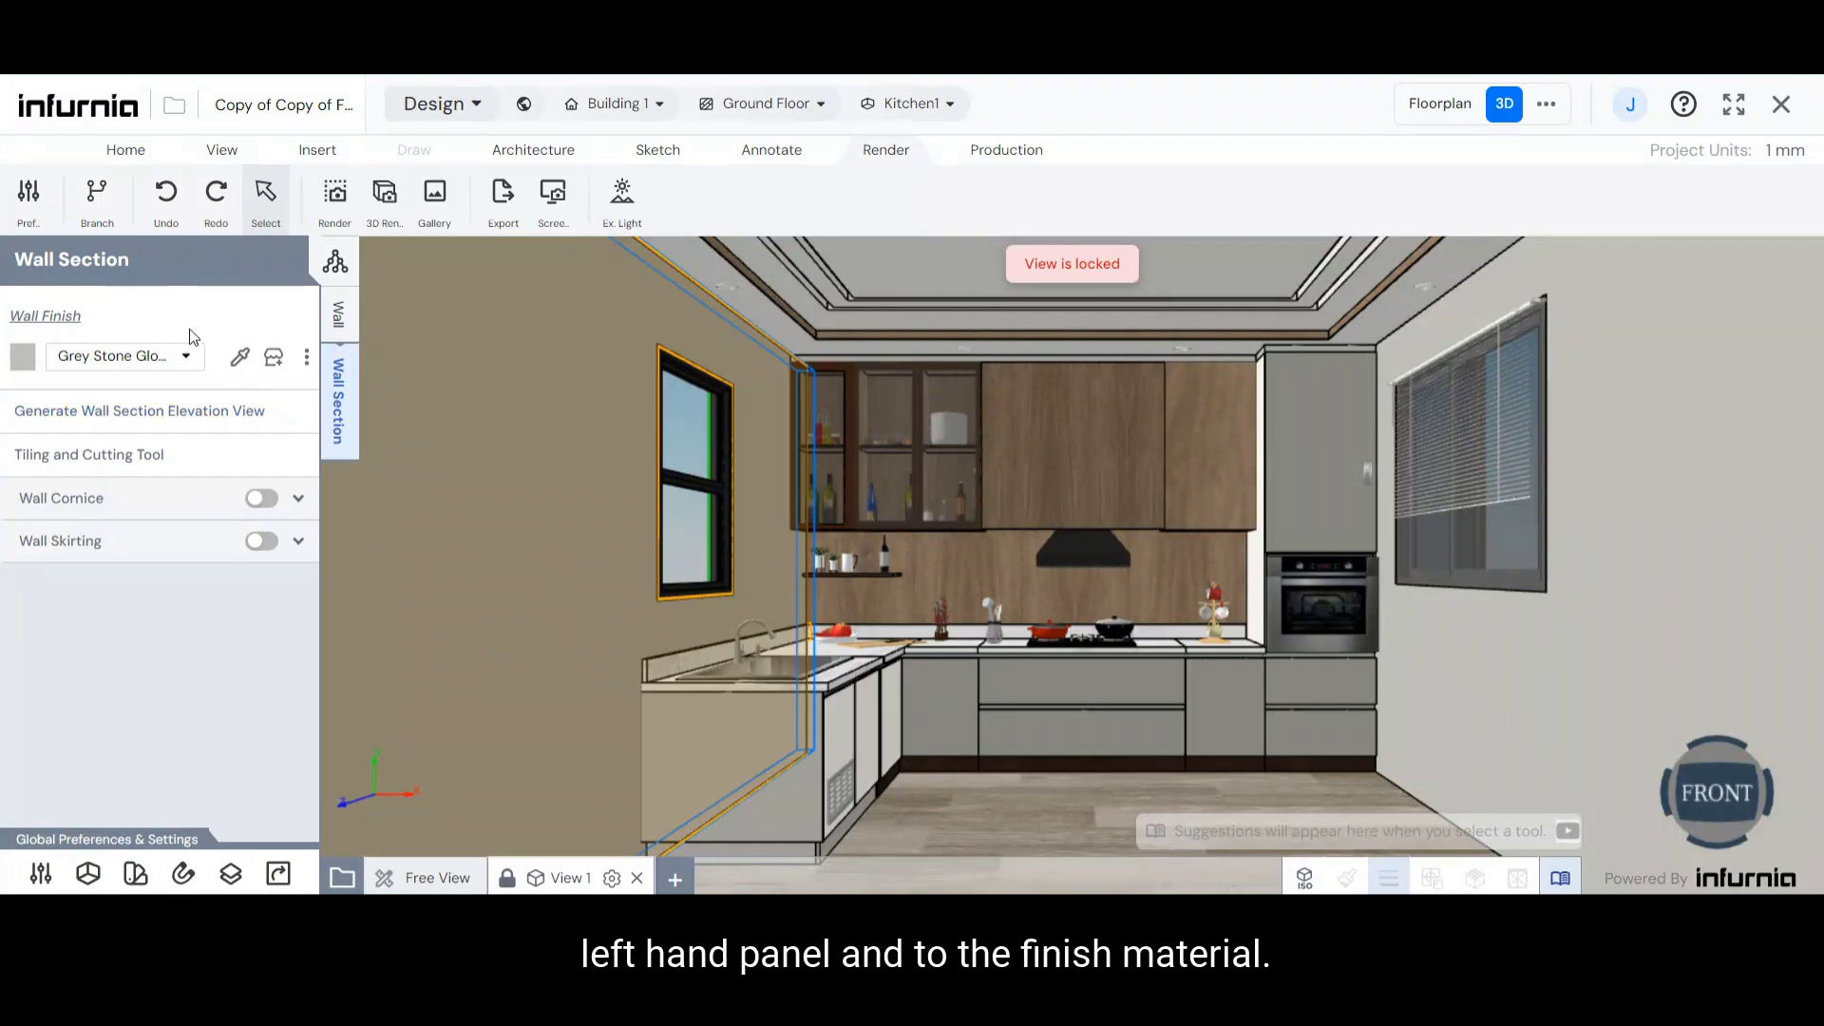
click(242, 369)
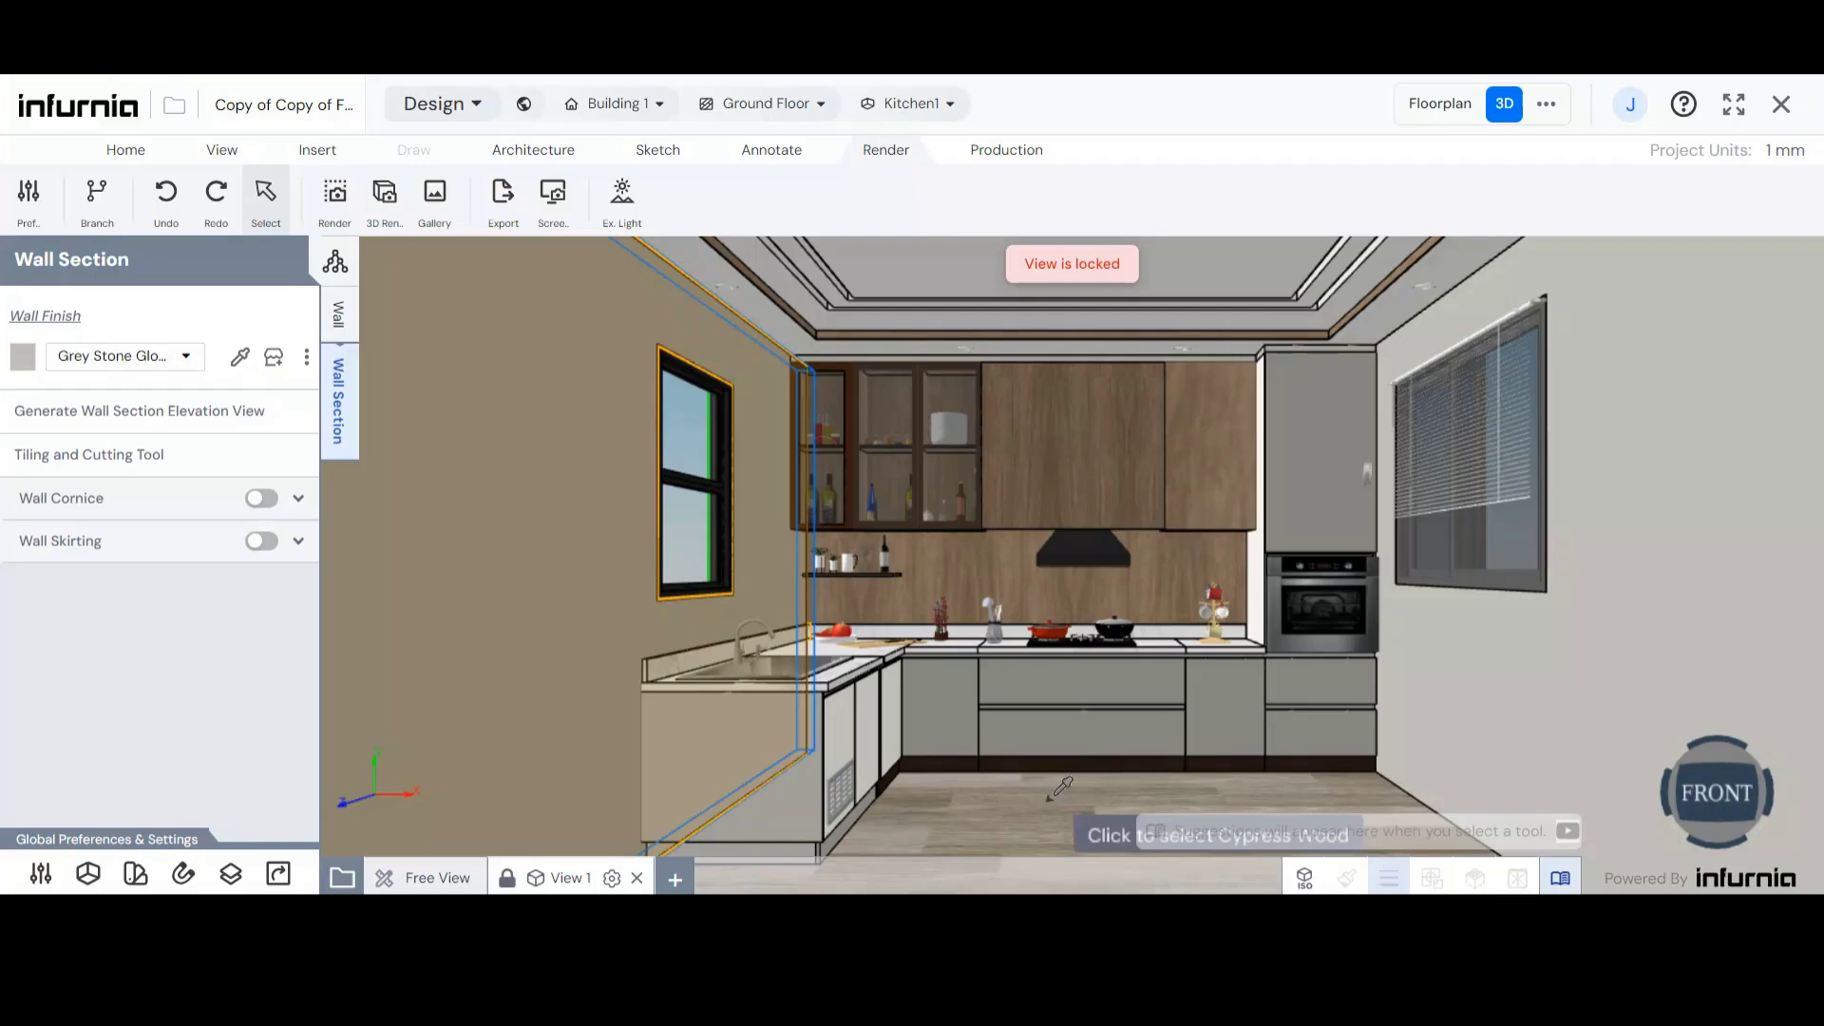
click(1050, 798)
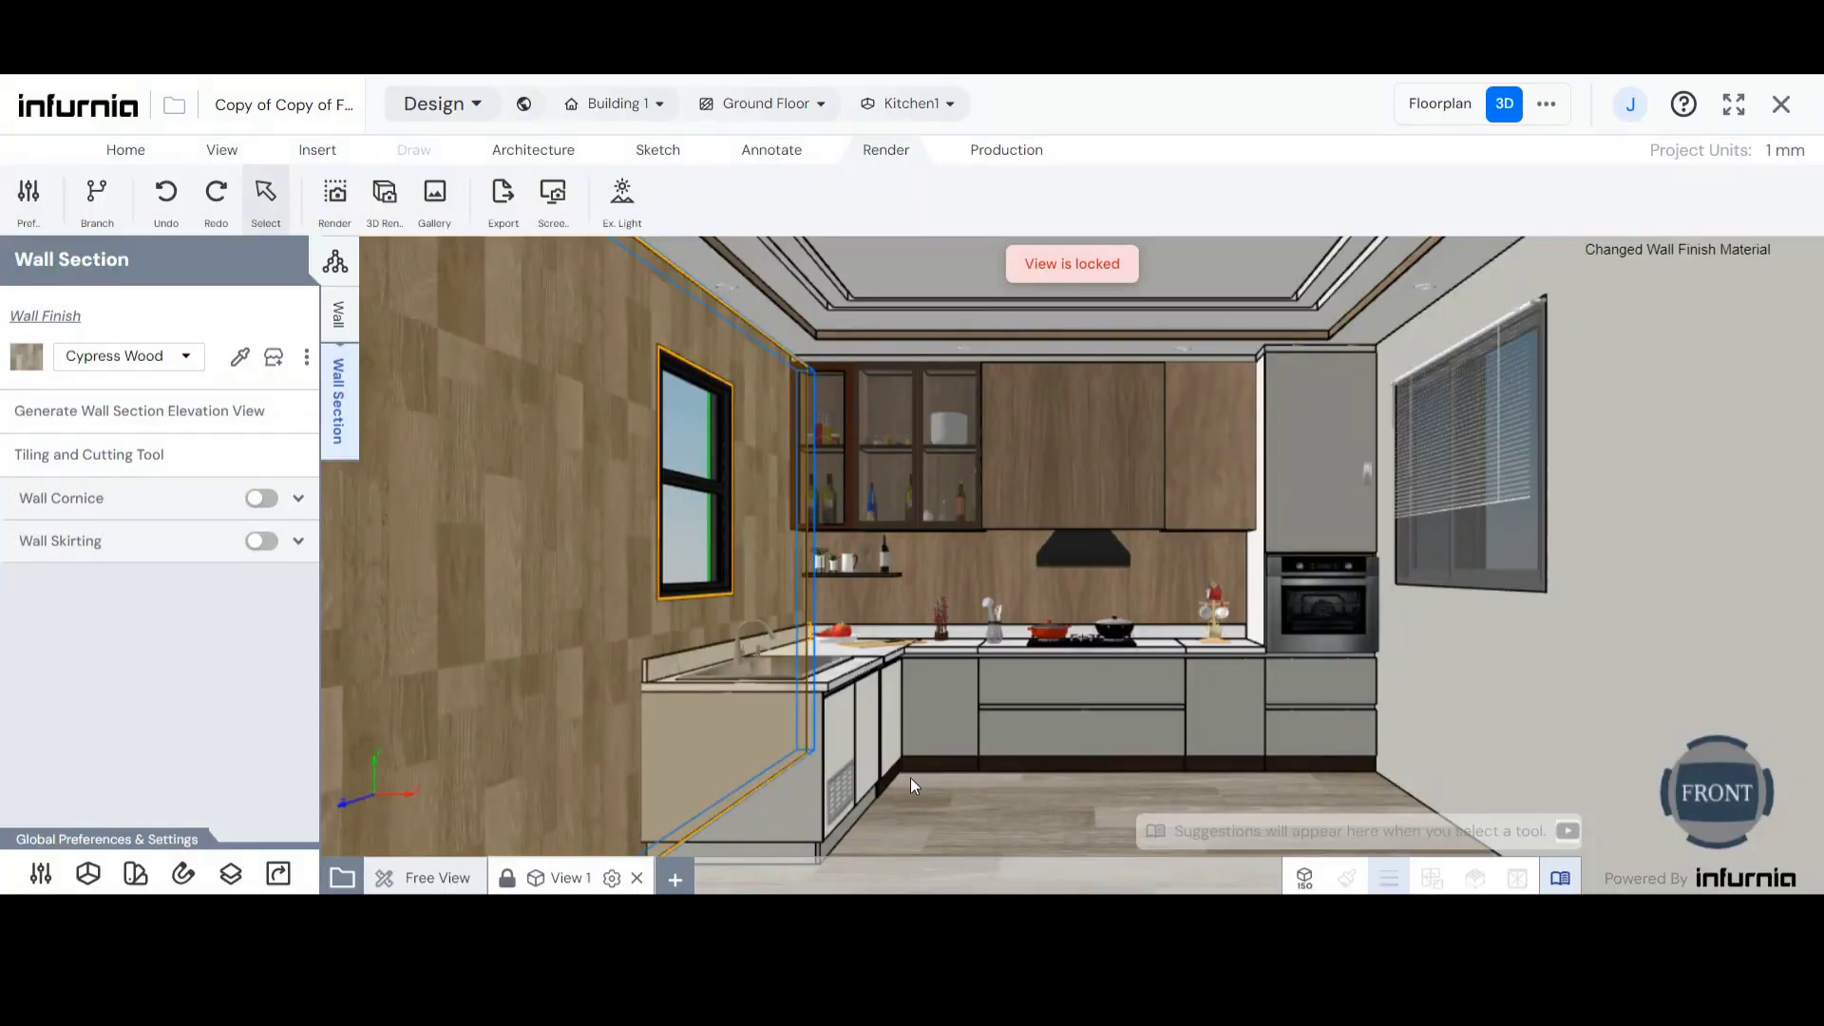
- Deselect the left wall with Esc
key(Escape)
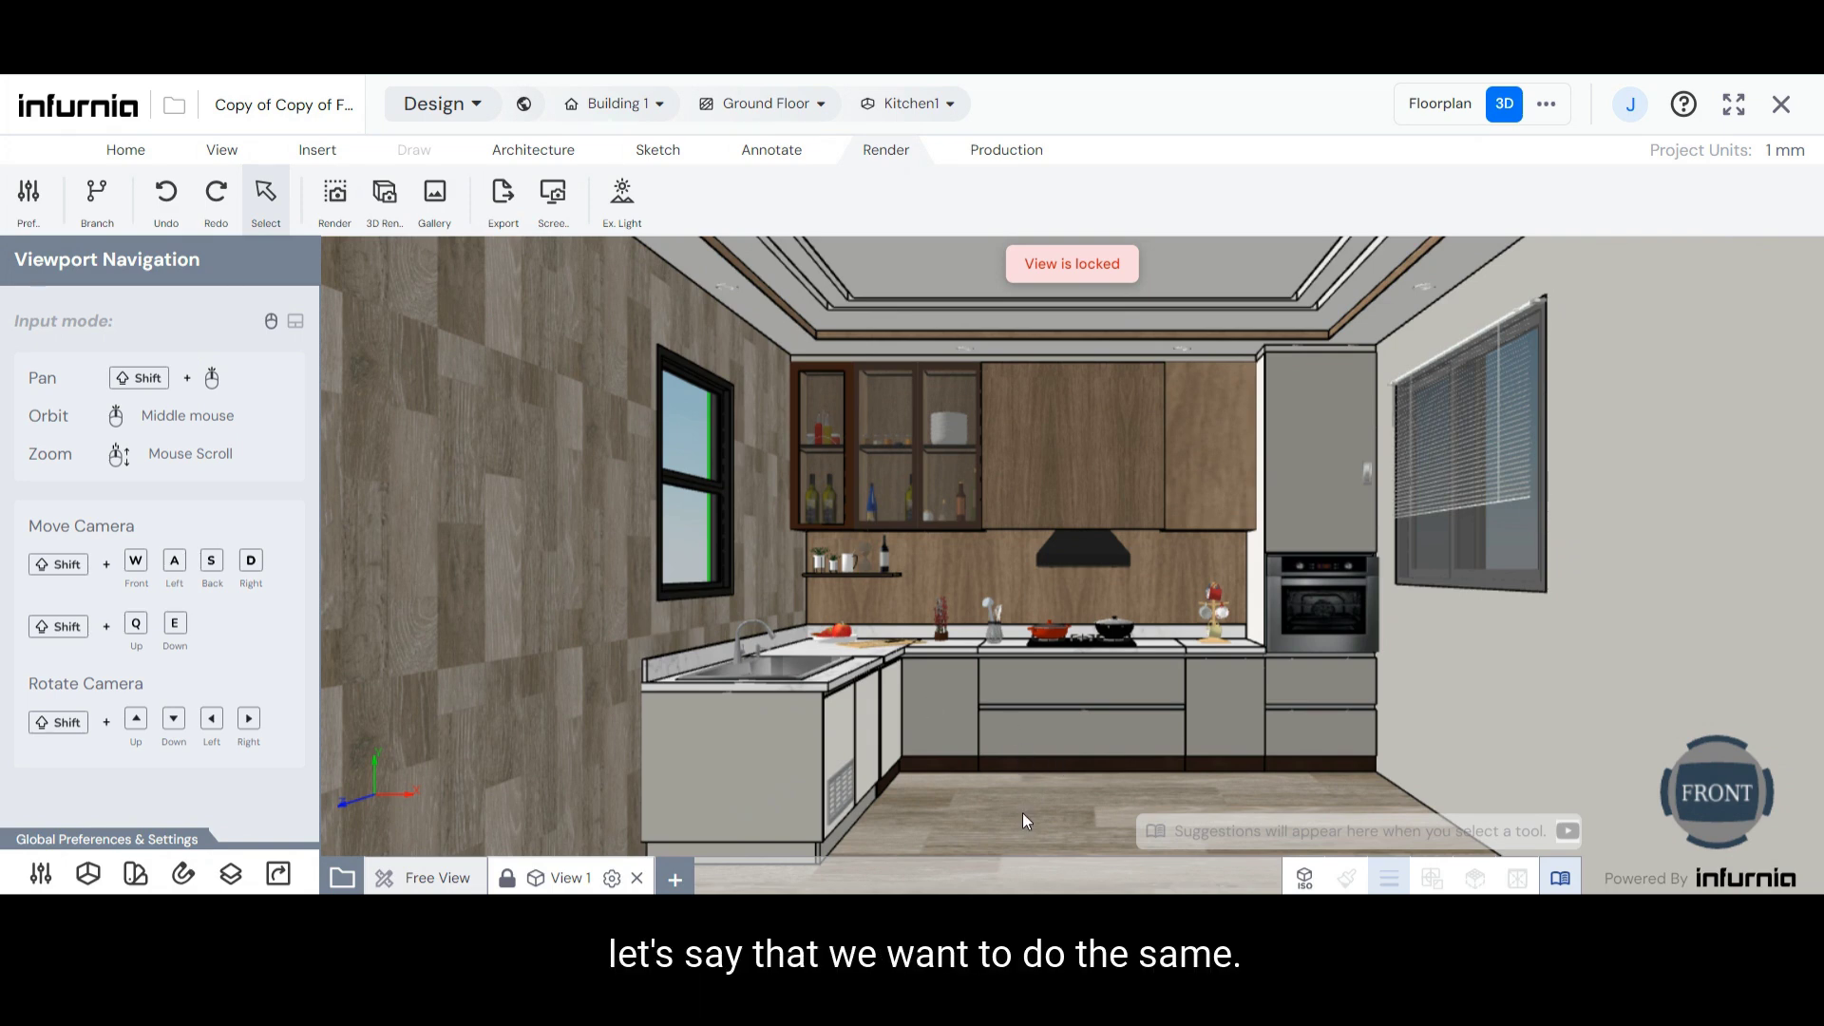
- Pick the backsplash's Siberian Oak Copy as the upper cabinet's carcass external finish
click(1214, 496)
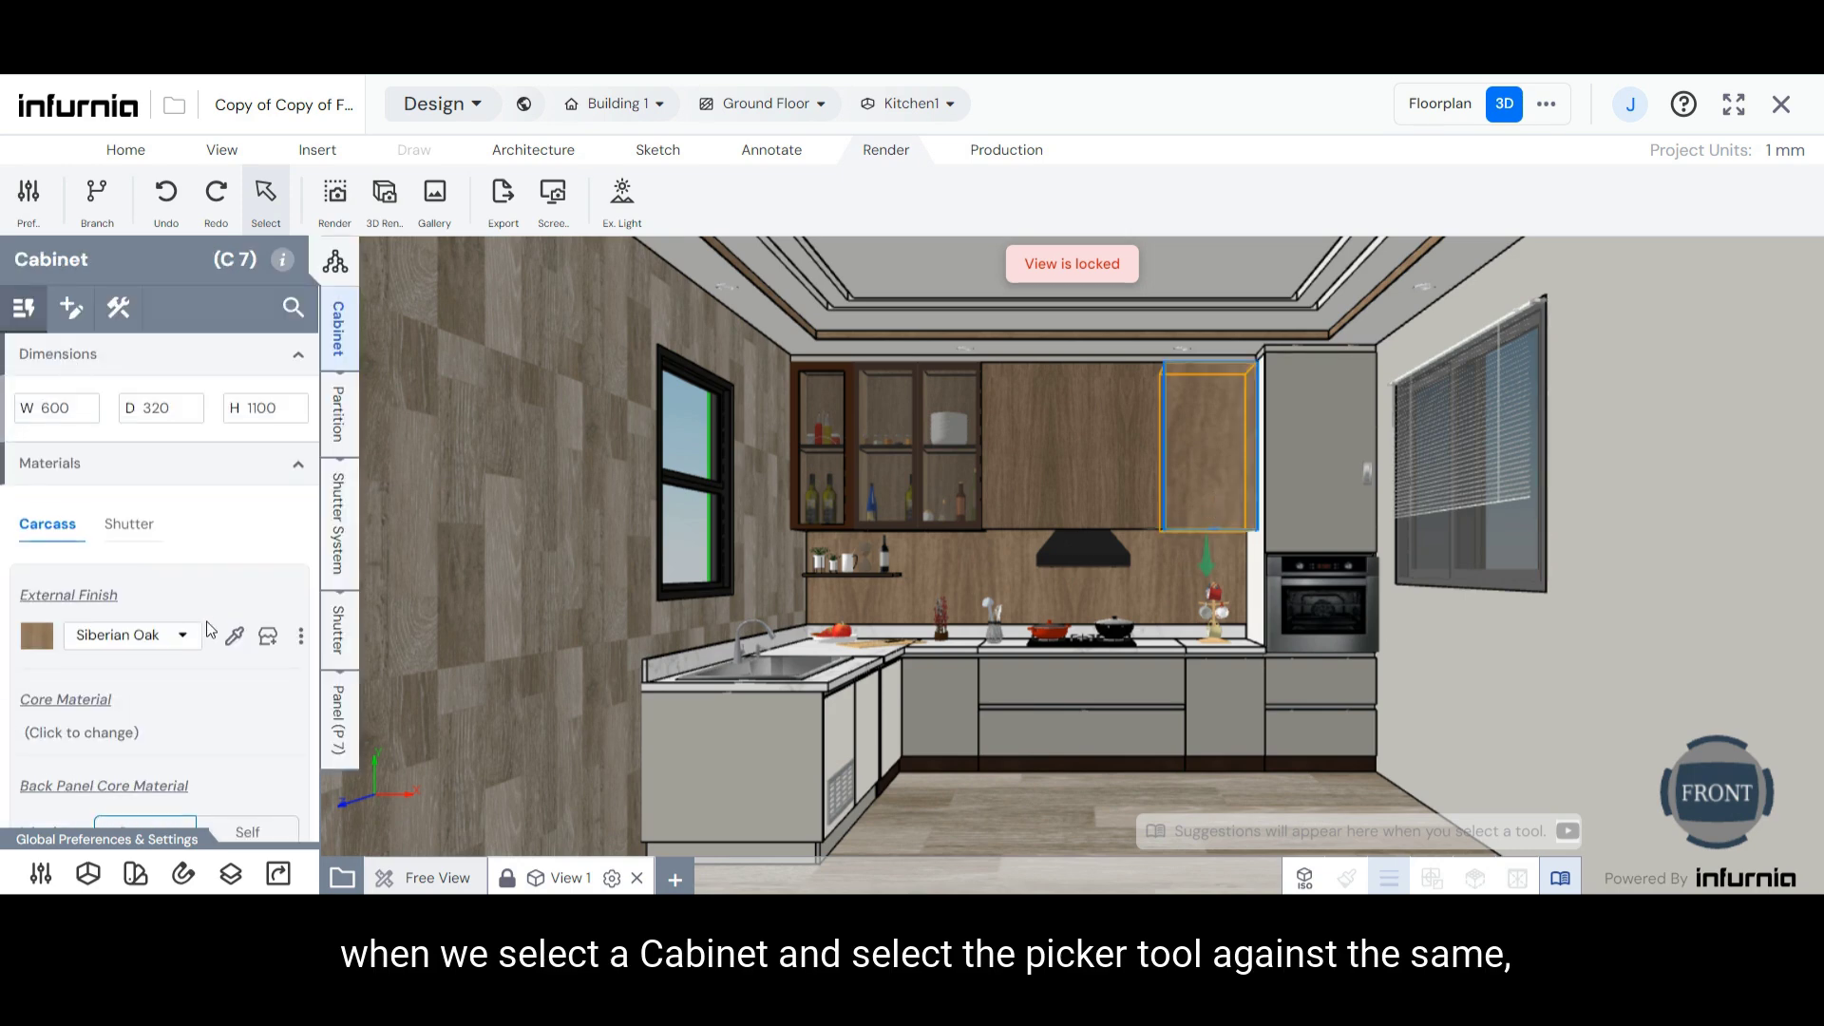
click(236, 639)
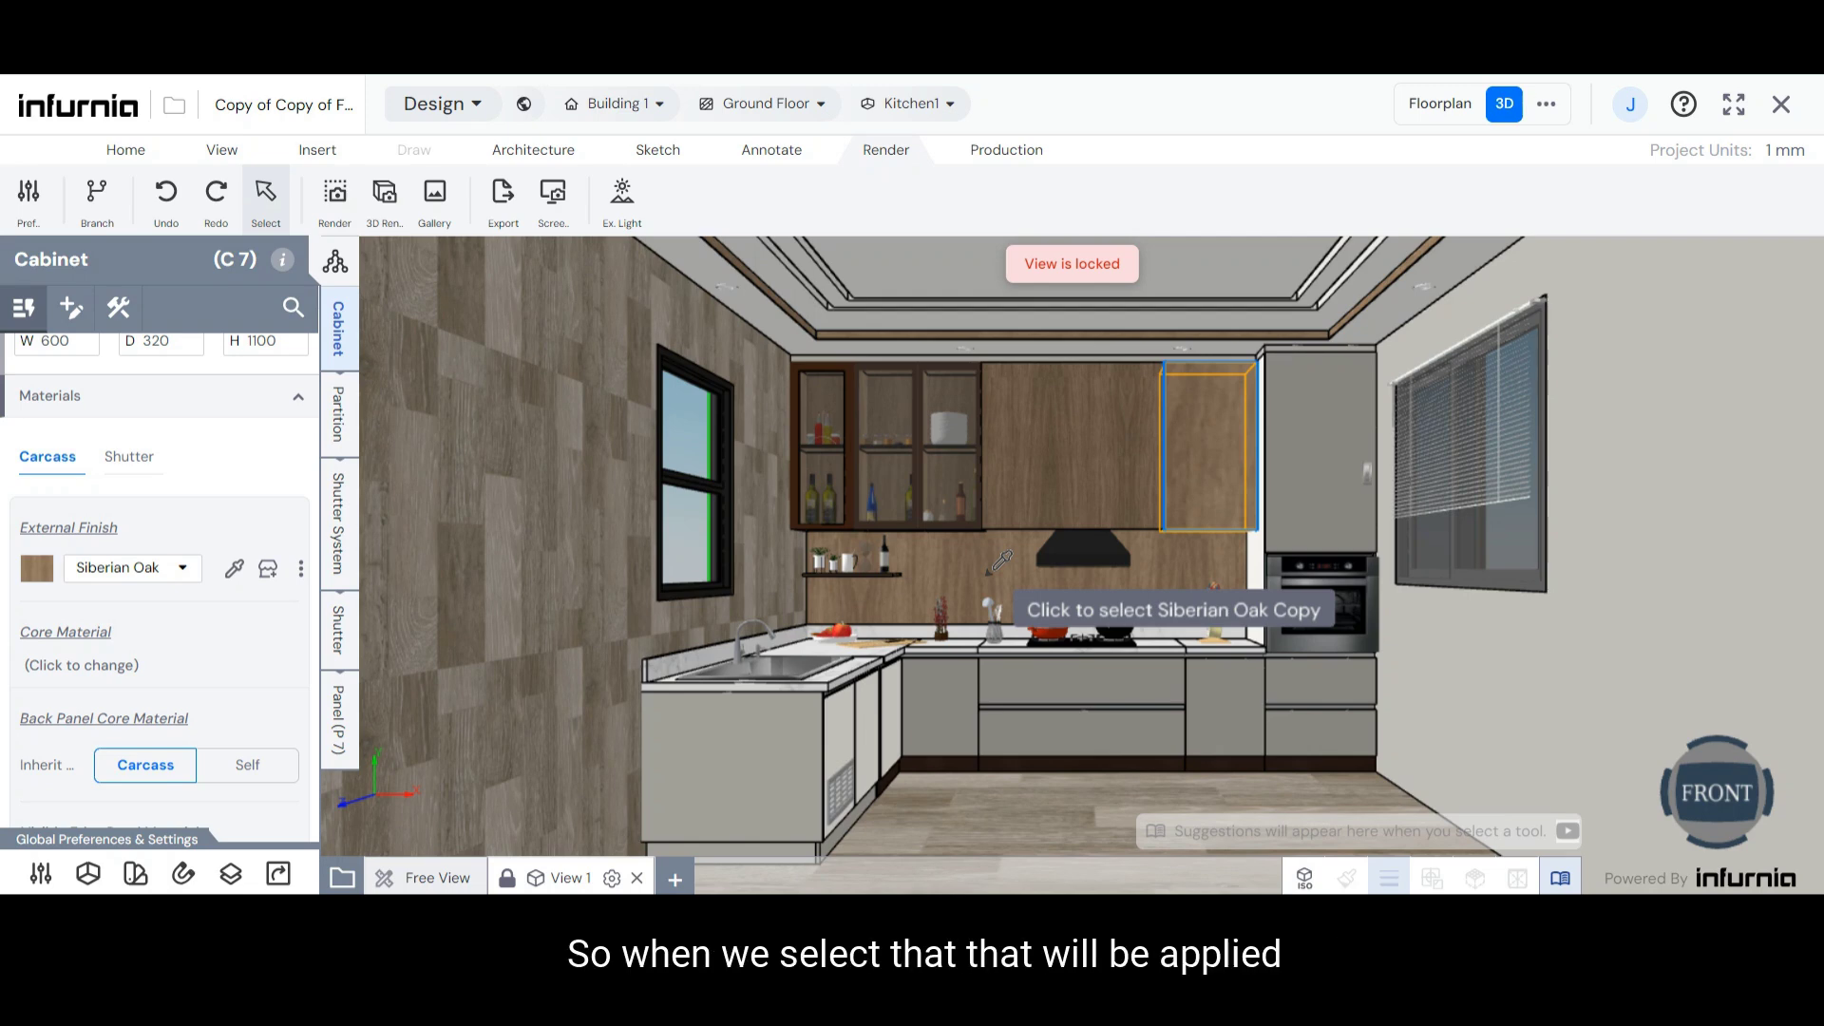
click(986, 577)
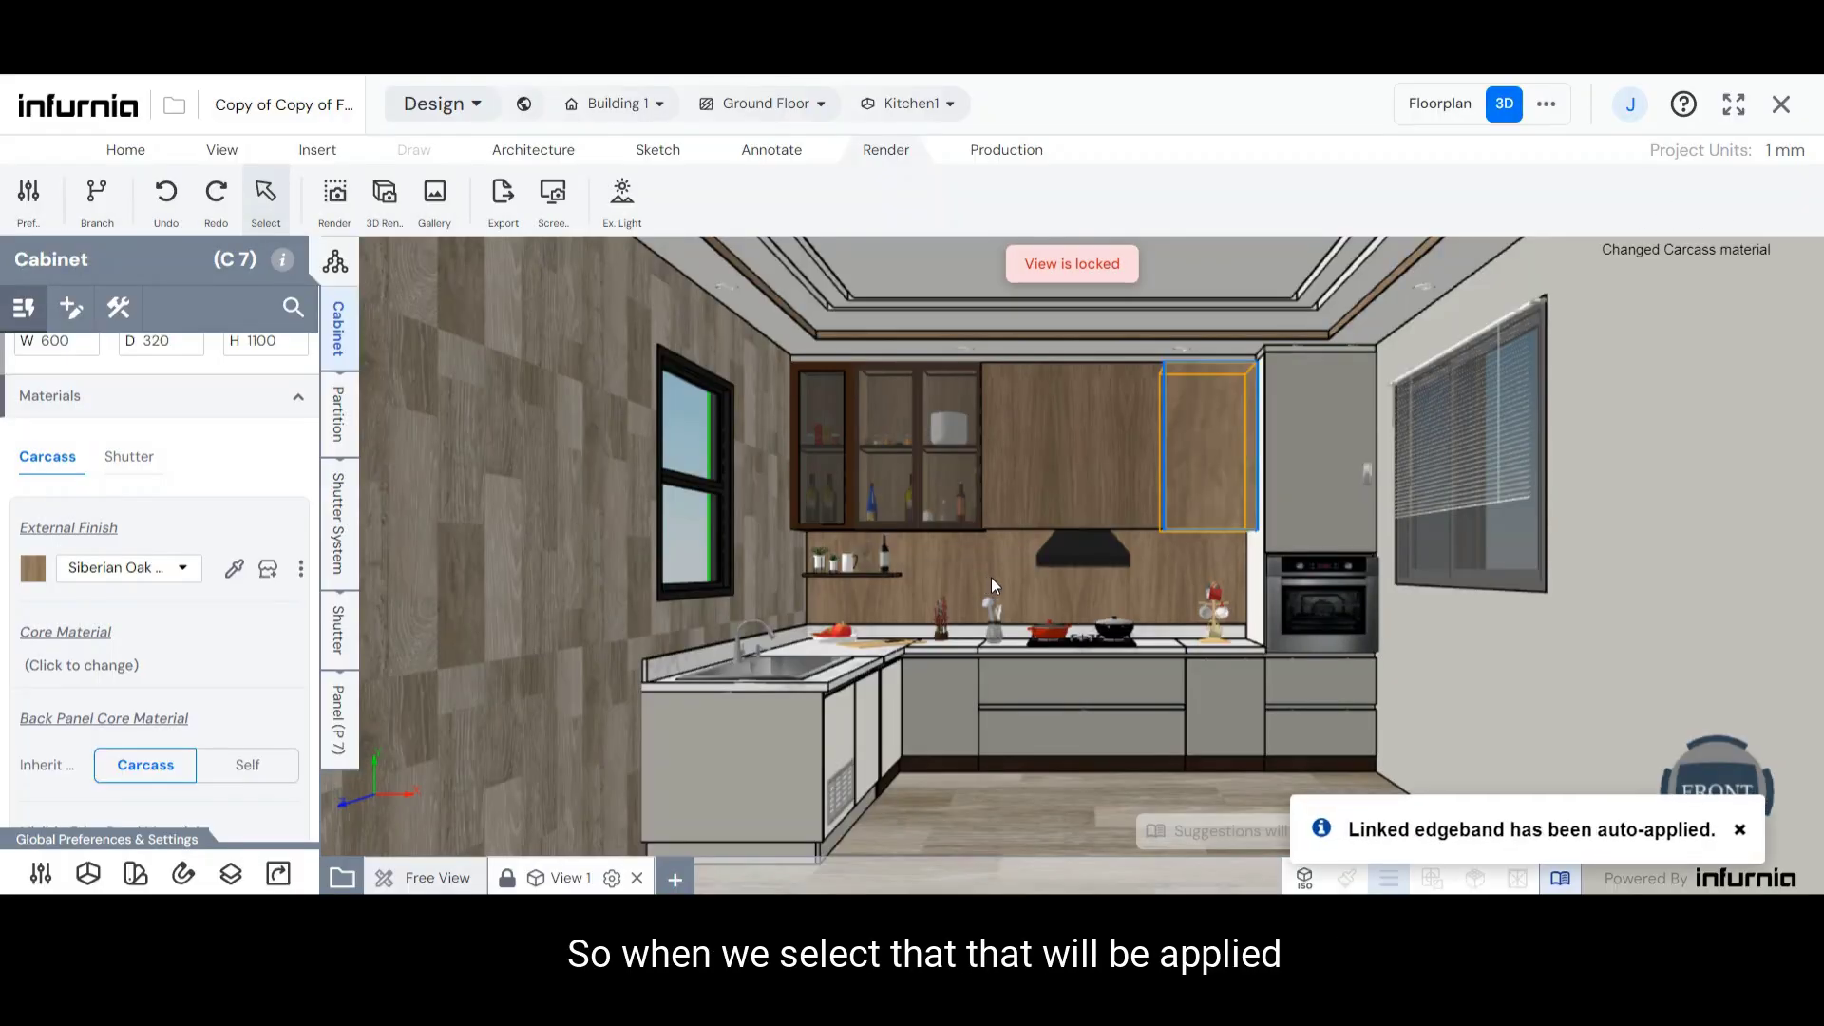